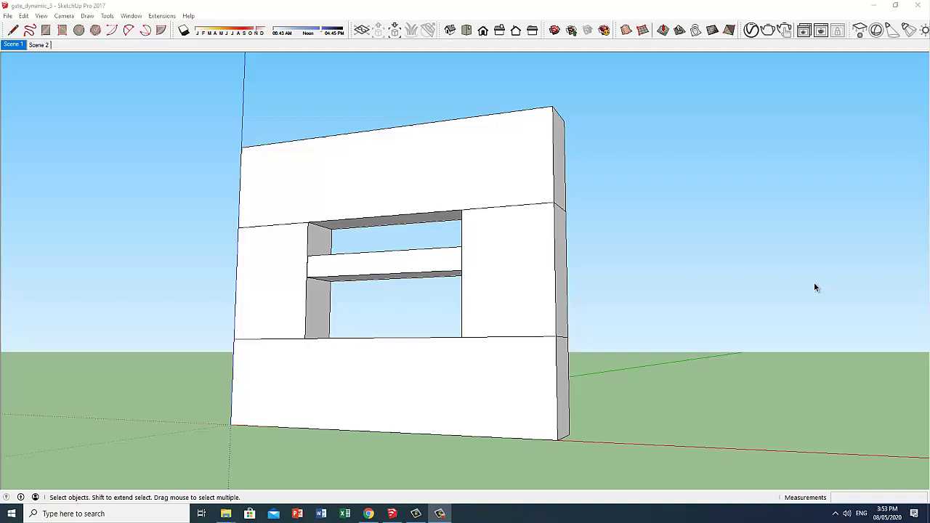
- Scale the gate up by its top grip and right by its side grip, filling it with horizontal tubes
{"action": "left_click", "coordinate": [522, 290]}
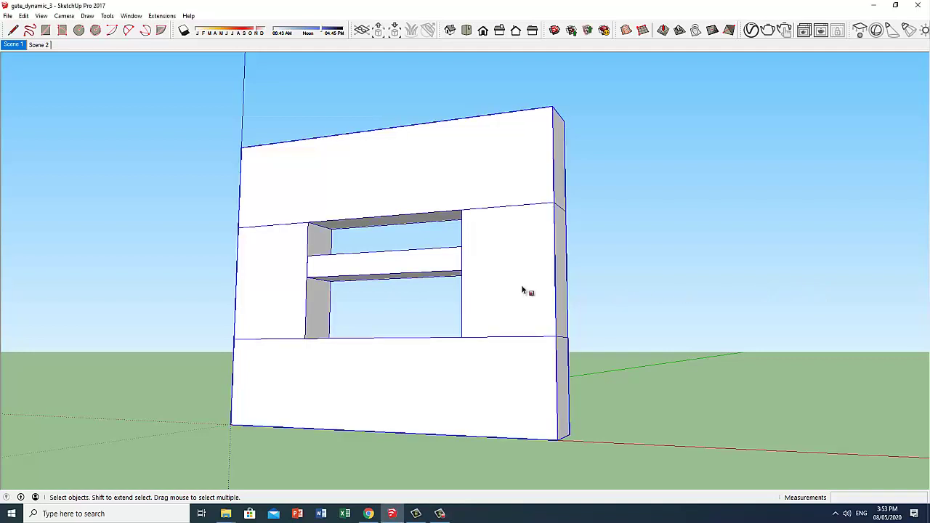
{"action": "key", "text": "s"}
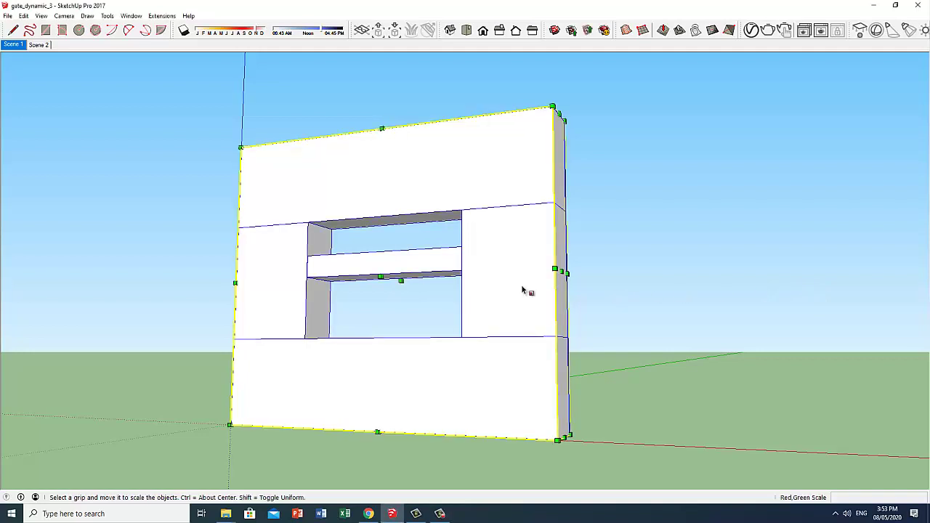
{"action": "scroll", "coordinate": [522, 290], "scroll_direction": "down", "scroll_amount": 3}
{"action": "middle_click_drag", "start_coordinate": [522, 290], "coordinate": [467, 197]}
{"action": "scroll", "coordinate": [450, 210], "scroll_direction": "up", "scroll_amount": 3}
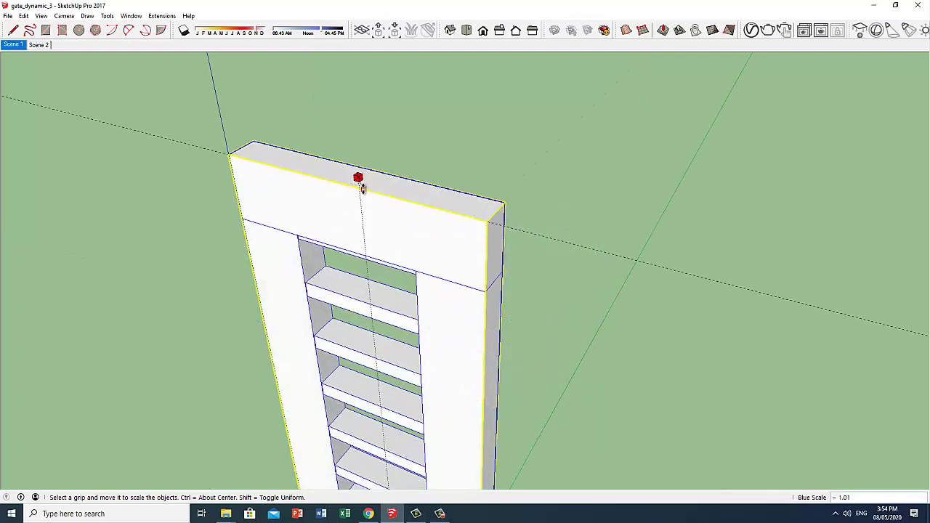
{"action": "left_click", "coordinate": [363, 190]}
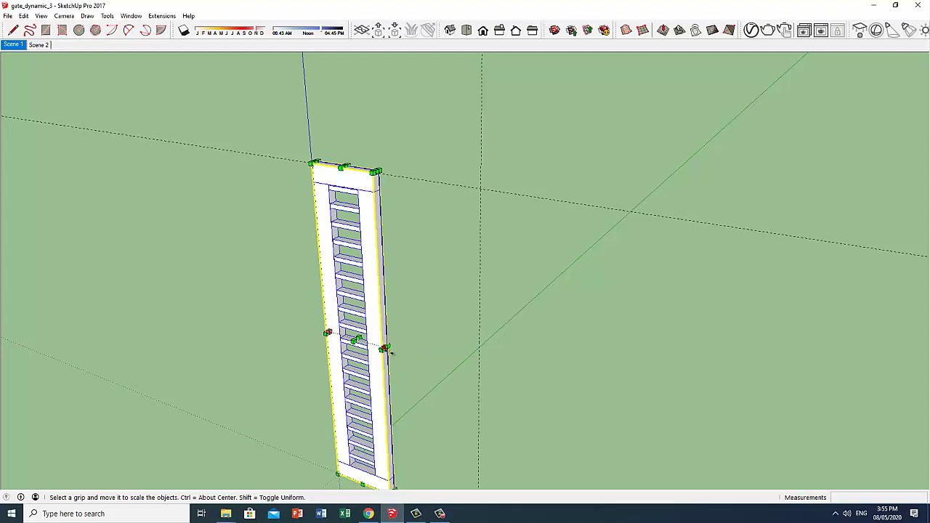
{"action": "left_click_drag", "start_coordinate": [387, 349], "coordinate": [482, 376]}
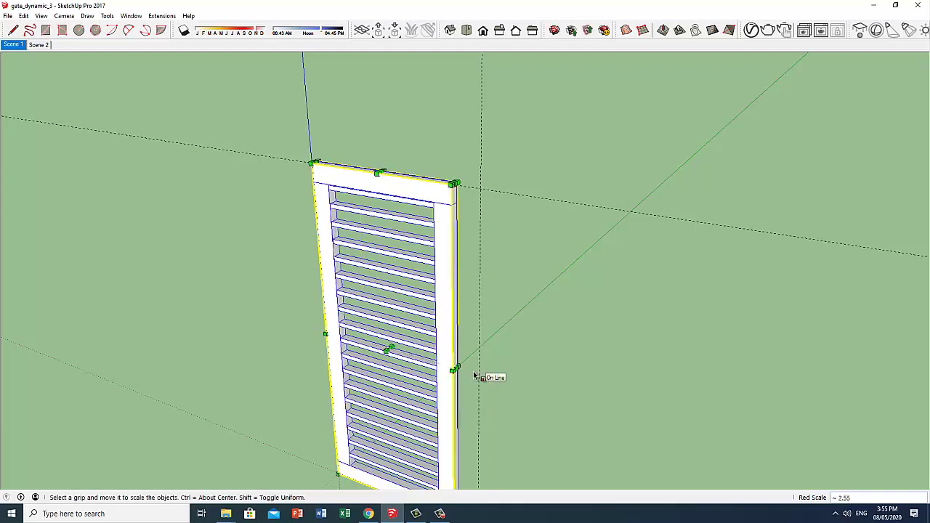
{"action": "middle_click_drag", "start_coordinate": [454, 369], "coordinate": [438, 340]}
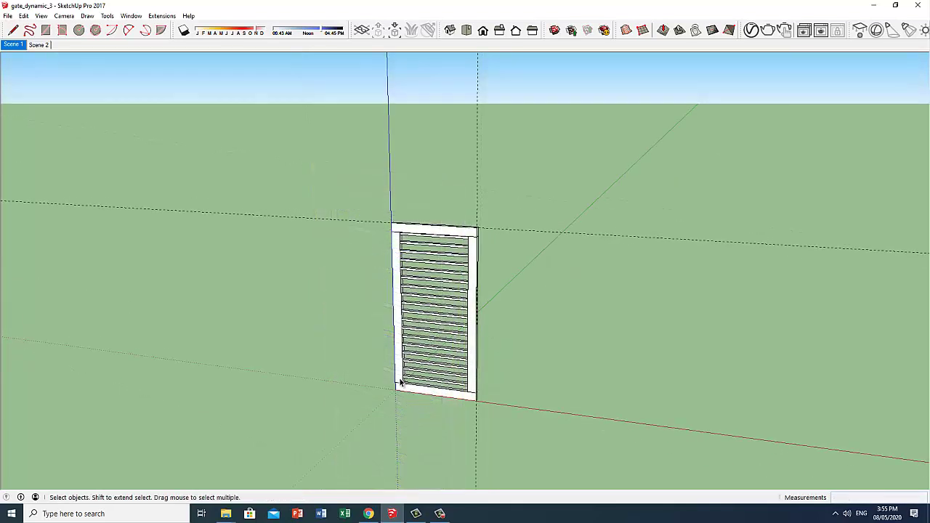
- Copy the gate panel one width to the right and array it 3x into four panels
{"action": "left_click", "coordinate": [399, 379]}
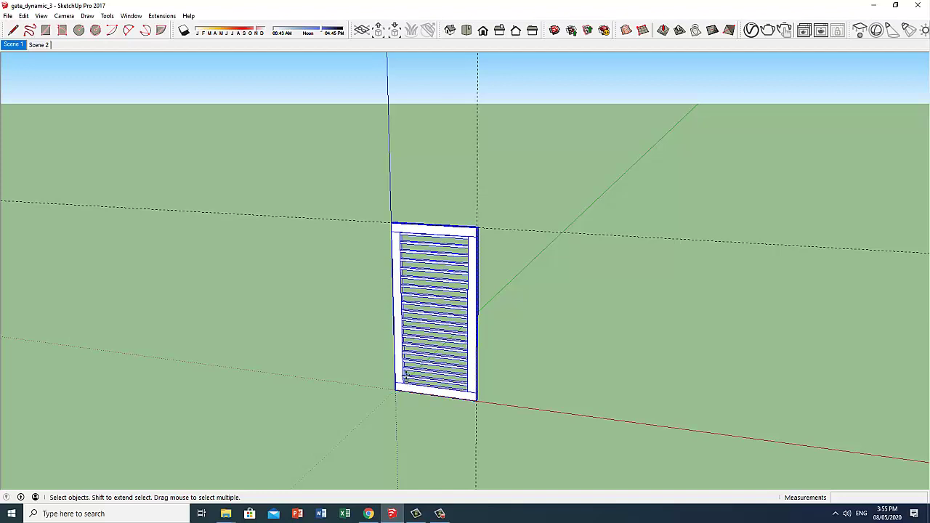
{"action": "key", "text": "m"}
{"action": "key", "text": "ctrl"}
{"action": "left_click", "coordinate": [398, 386]}
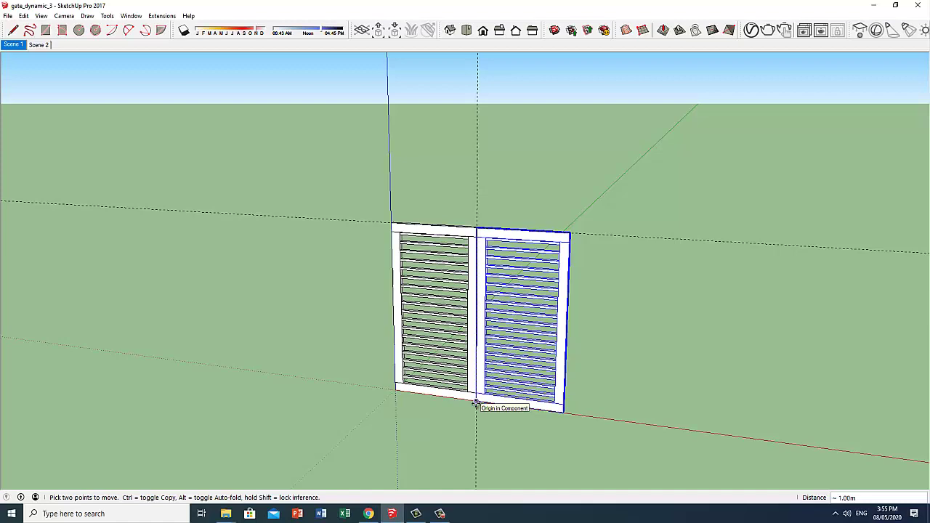
{"action": "type", "text": "3x"}
{"action": "key", "text": "Return"}
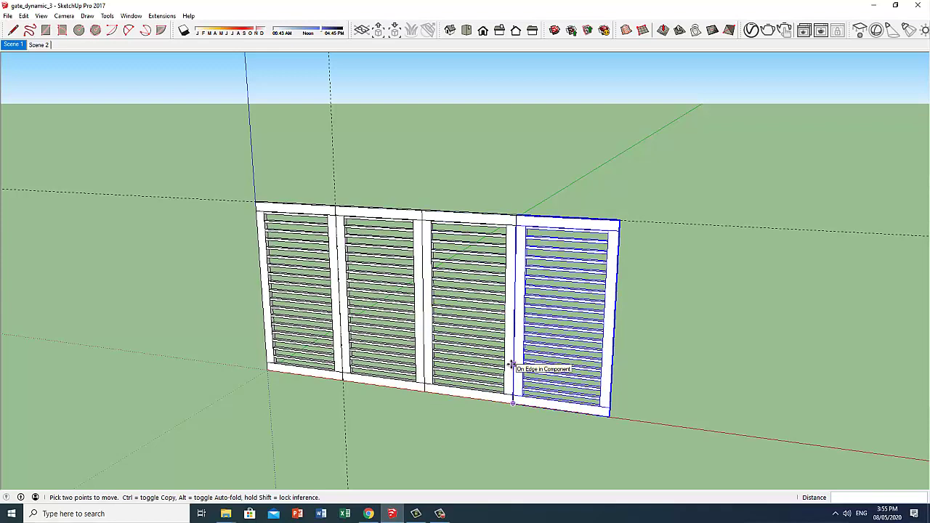
{"action": "key", "text": "space"}
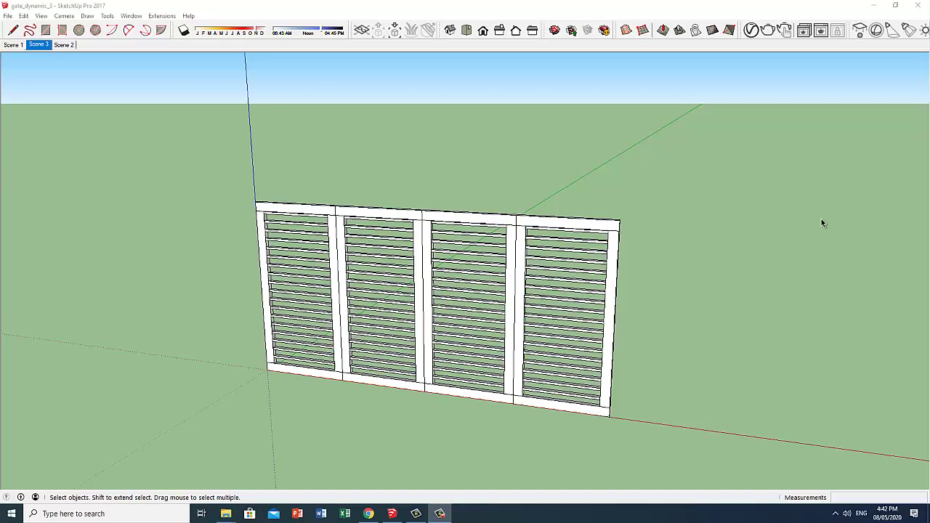
- Scale the first gate panel slightly taller with the Scale tool
{"action": "scroll", "coordinate": [290, 215], "scroll_direction": "up", "scroll_amount": 4}
{"action": "scroll", "coordinate": [290, 215], "scroll_direction": "up", "scroll_amount": 4}
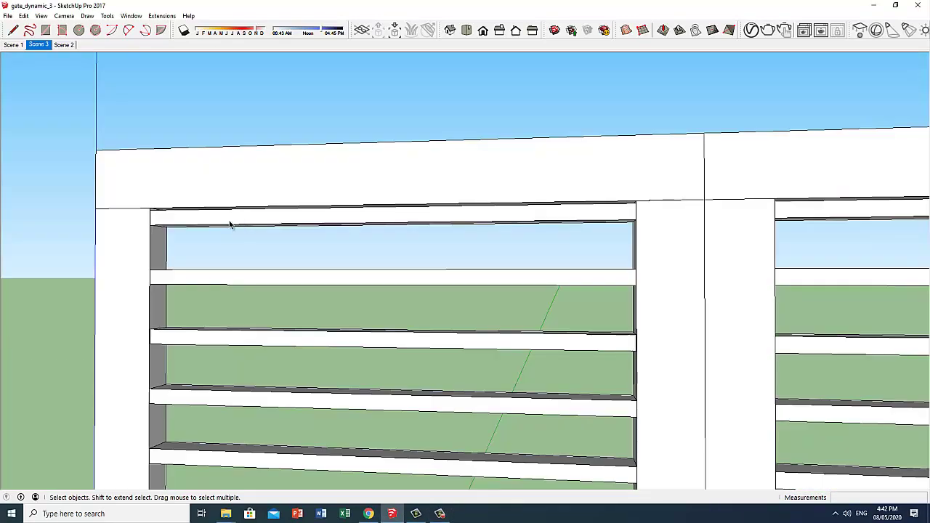
{"action": "left_click", "coordinate": [230, 225]}
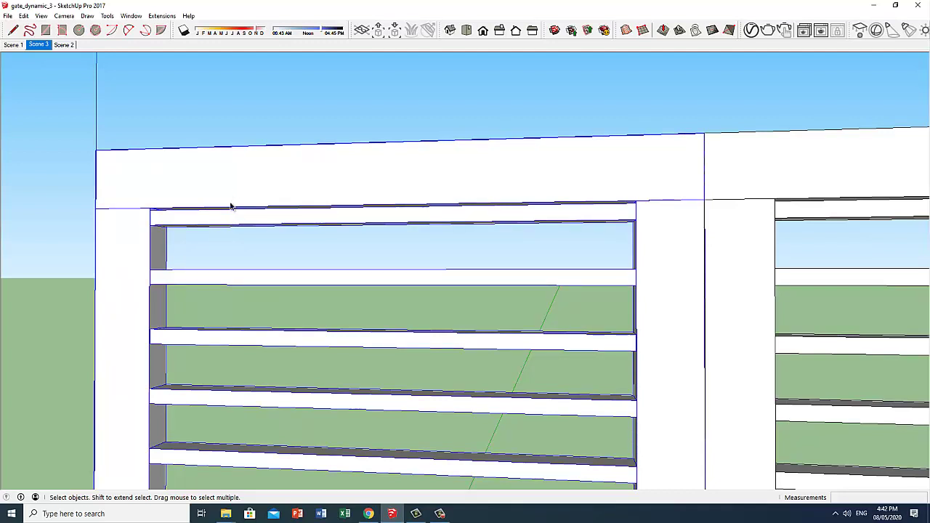
{"action": "double_click", "coordinate": [300, 215]}
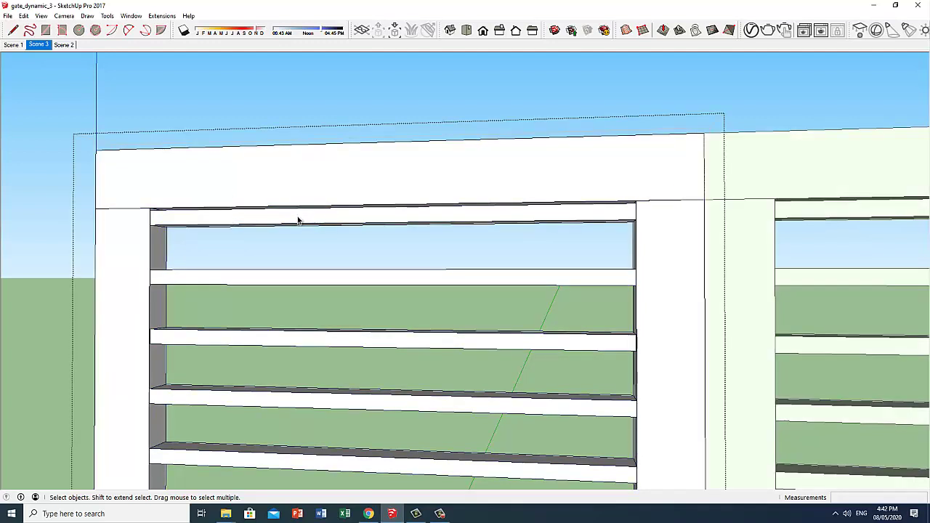
{"action": "left_click", "coordinate": [296, 220]}
{"action": "key", "text": "Escape"}
{"action": "middle_click_drag", "start_coordinate": [291, 191], "coordinate": [353, 211]}
{"action": "key", "text": "s"}
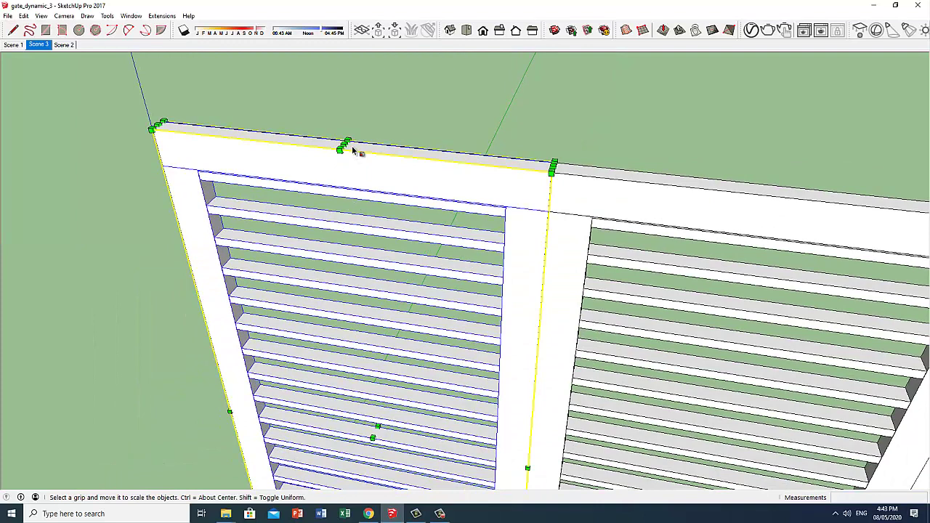
{"action": "left_click_drag", "start_coordinate": [344, 145], "coordinate": [353, 136]}
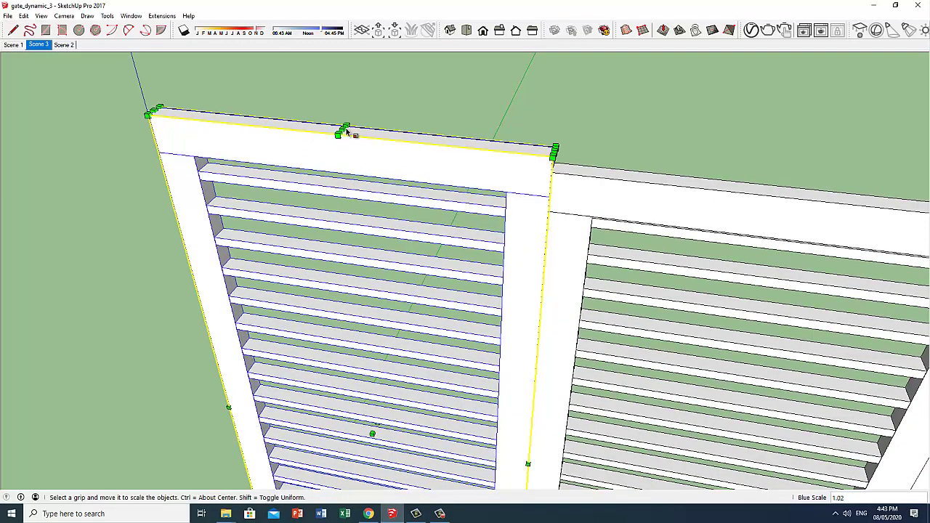
{"action": "middle_click_drag", "start_coordinate": [312, 164], "coordinate": [288, 188]}
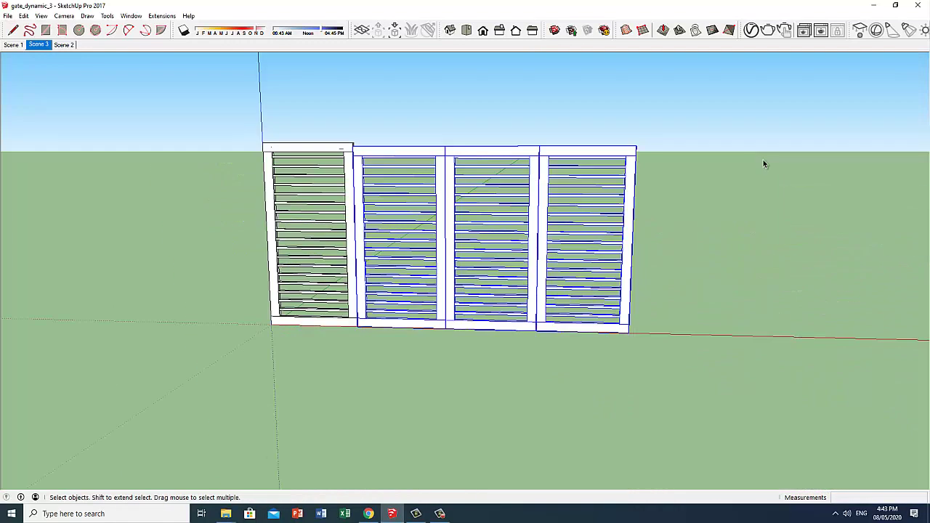
- Delete the three old copies and recopy the first panel 3x beside it
{"action": "key", "text": "Delete"}
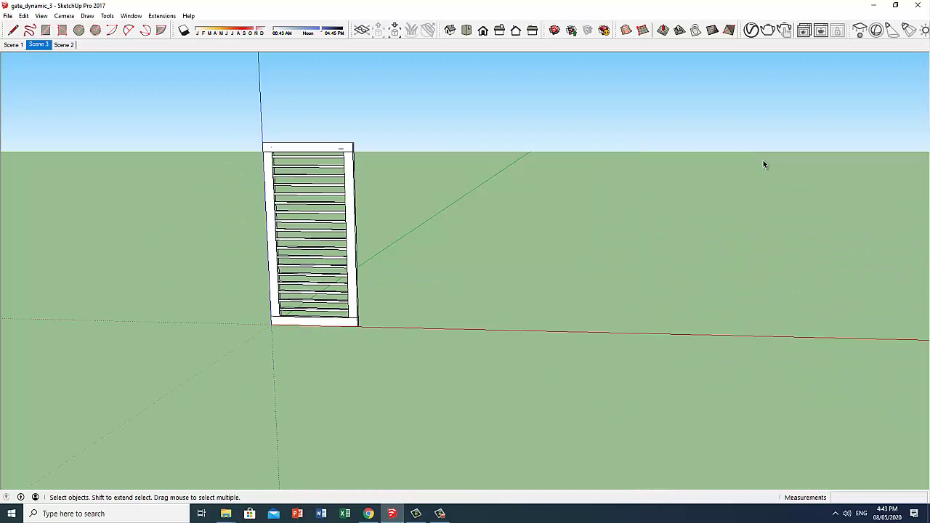
{"action": "left_click", "coordinate": [351, 305]}
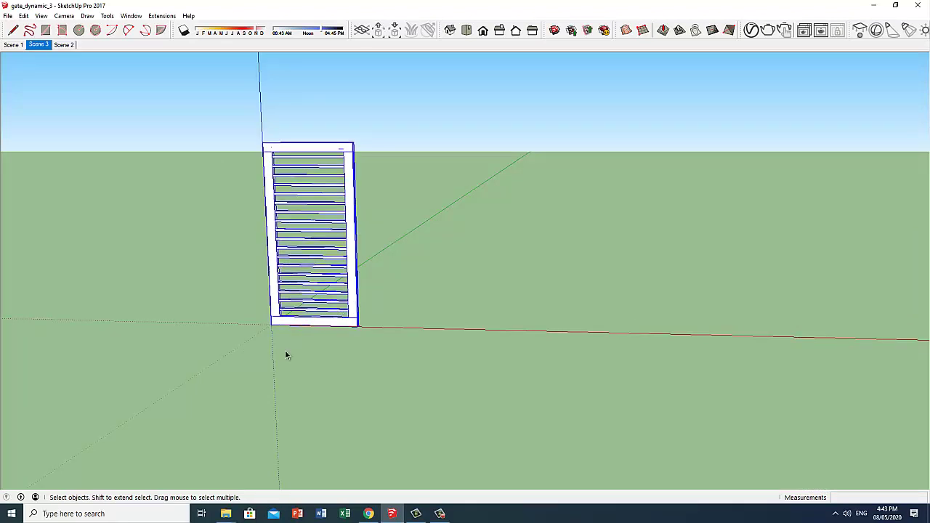
{"action": "key", "text": "m"}
{"action": "key", "text": "ctrl"}
{"action": "left_click", "coordinate": [271, 325]}
{"action": "left_click", "coordinate": [357, 328]}
{"action": "type", "text": "3x"}
{"action": "key", "text": "Return"}
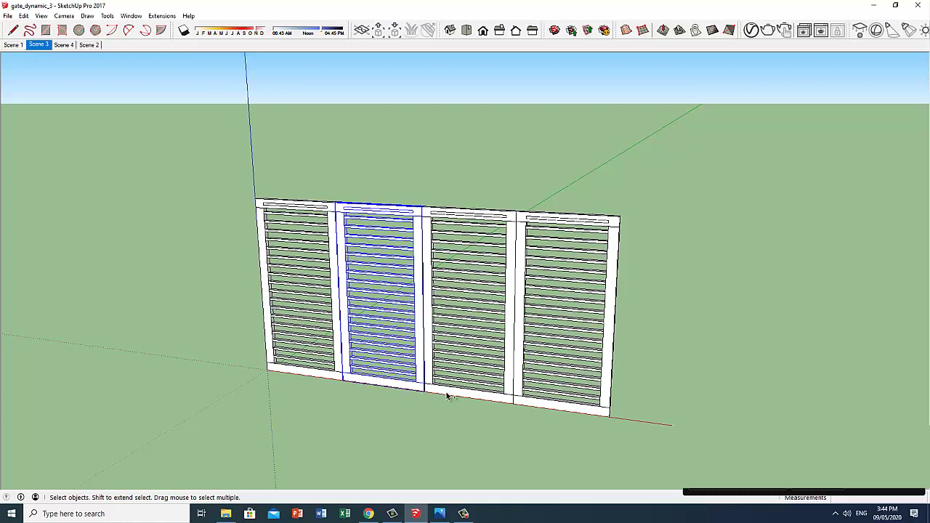
- Rotate the selected gate panel 90° so the tubes run vertically, then stretch it along its length
{"action": "left_click", "coordinate": [450, 394], "text": "shift"}
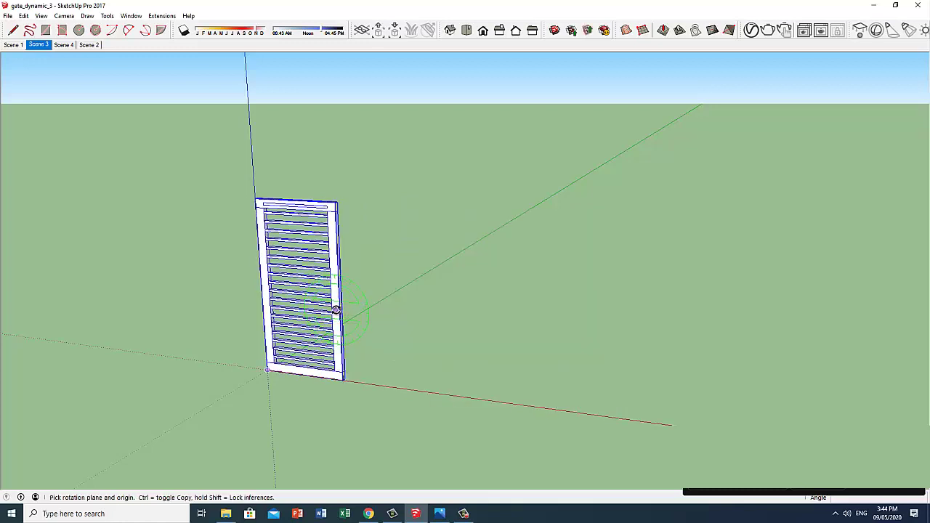
{"action": "left_click", "coordinate": [335, 310]}
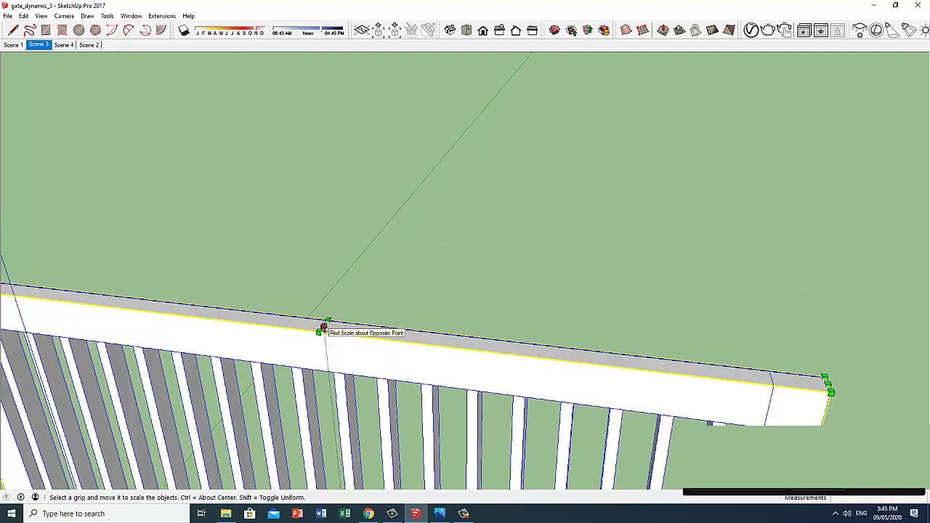
{"action": "left_click", "coordinate": [324, 327]}
{"action": "scroll", "coordinate": [324, 319], "scroll_direction": "down", "scroll_amount": 6}
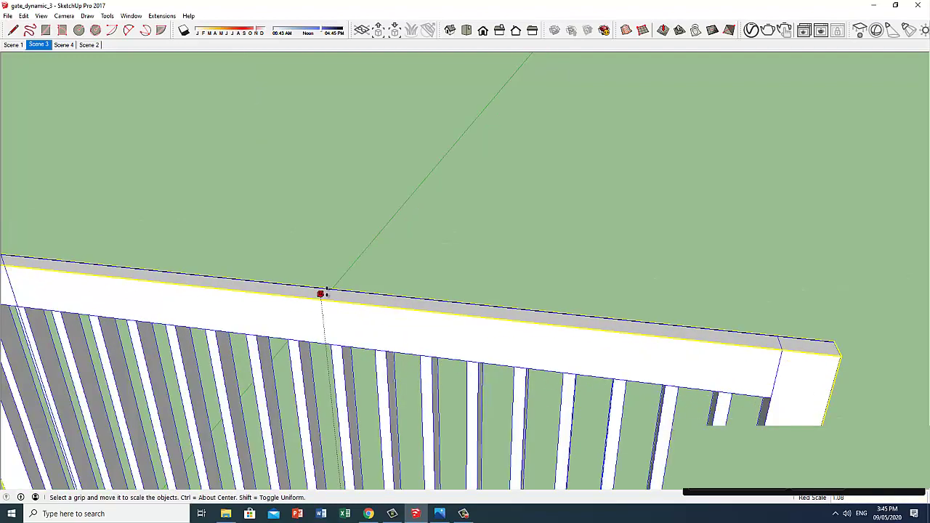
{"action": "scroll", "coordinate": [332, 263], "scroll_direction": "down", "scroll_amount": 3}
{"action": "middle_click_drag", "start_coordinate": [332, 262], "coordinate": [436, 187]}
{"action": "key", "text": "t"}
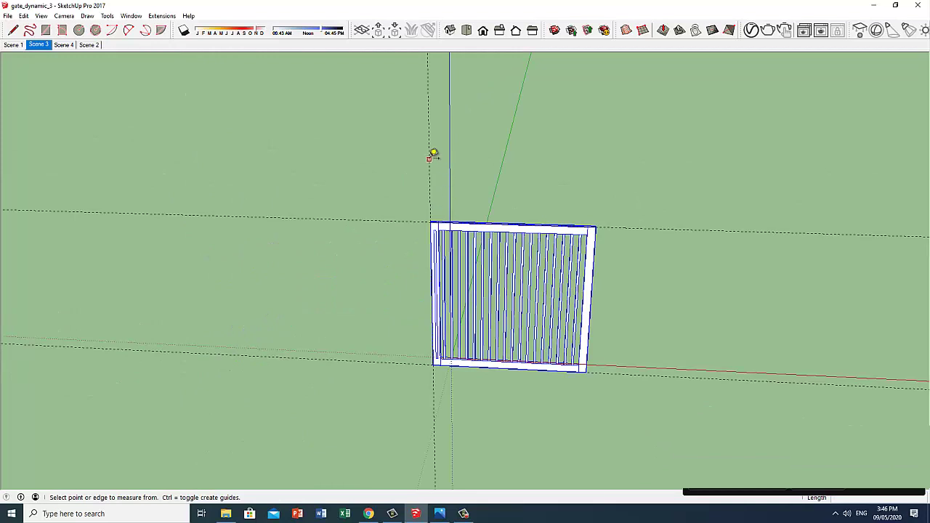
- Place a Tape Measure guide 1.5 away from the guide above the gate
{"action": "left_click", "coordinate": [429, 159]}
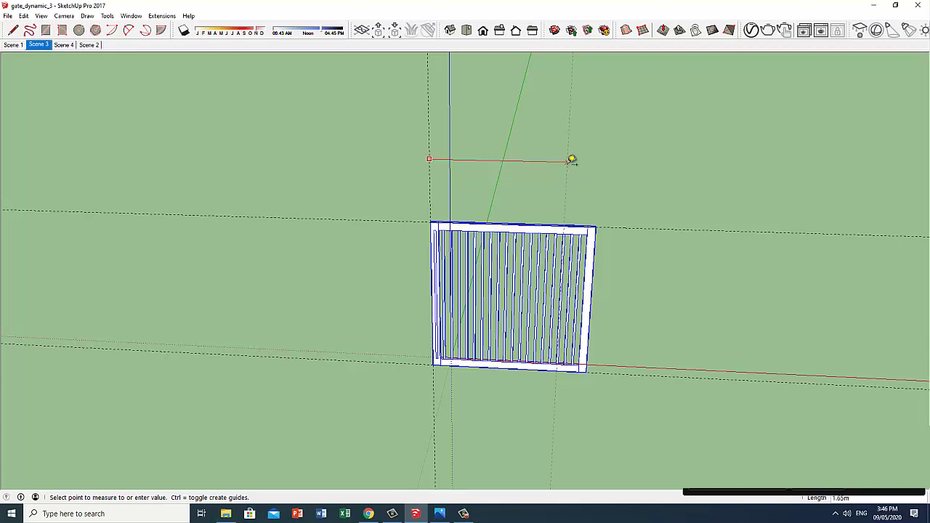
{"action": "type", "text": "1.5"}
{"action": "key", "text": "Return"}
- Scale the gate and repeat the panel copy three times along the row
{"action": "key", "text": "s"}
{"action": "middle_click_drag", "start_coordinate": [600, 327], "coordinate": [582, 351]}
{"action": "scroll", "coordinate": [581, 347], "scroll_direction": "up", "scroll_amount": 6}
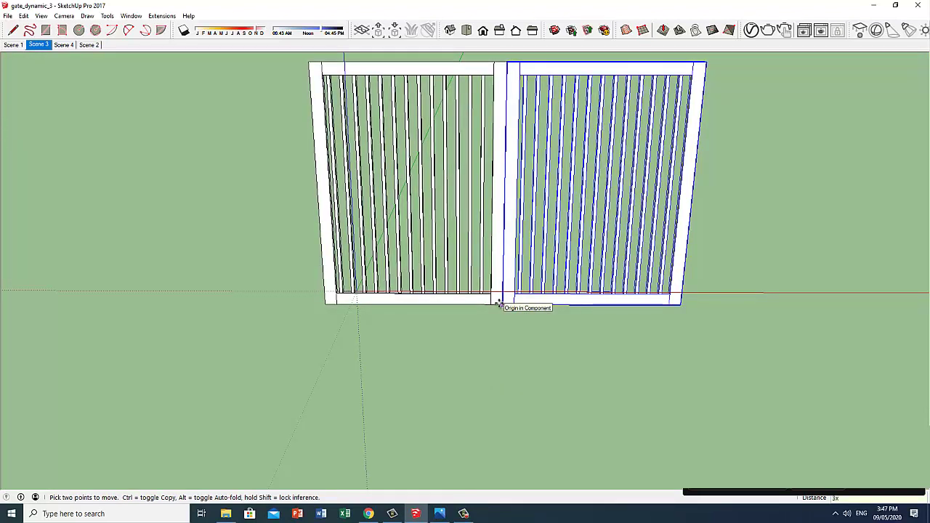
{"action": "key", "text": "Return"}
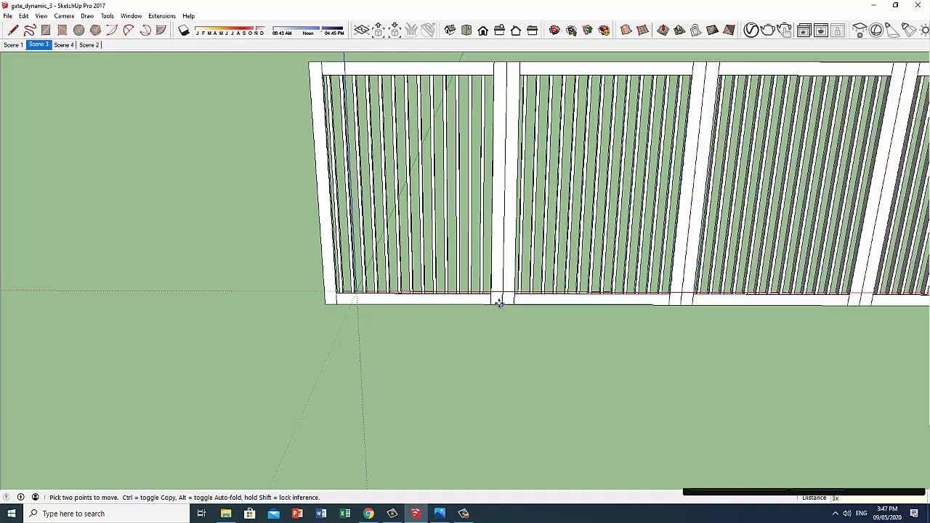
{"action": "scroll", "coordinate": [499, 305], "scroll_direction": "down", "scroll_amount": 1}
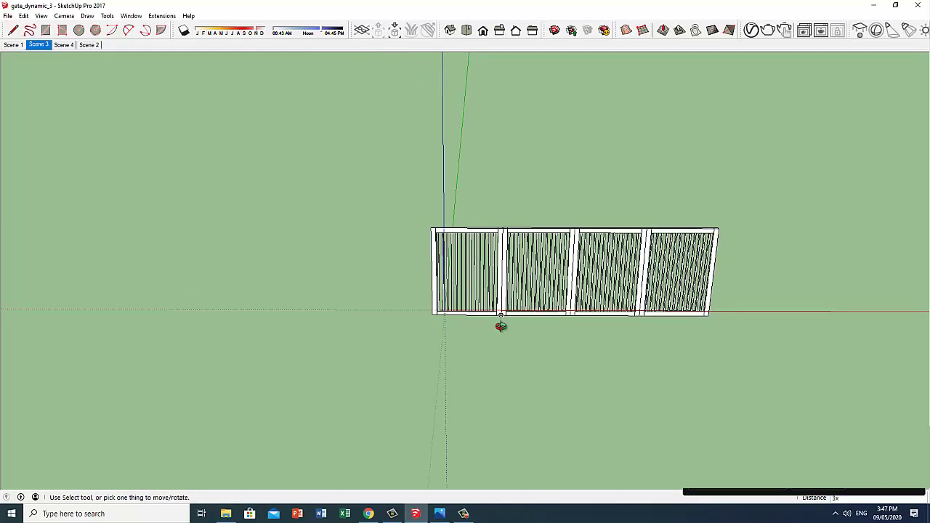
{"action": "middle_click_drag", "start_coordinate": [500, 326], "coordinate": [483, 358]}
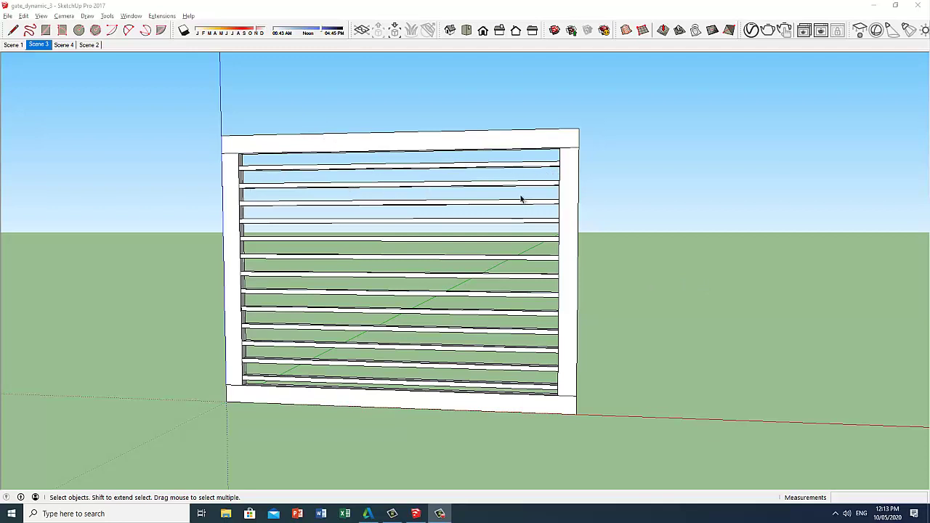
- Select the gate component and show its Component Attributes panel via the Window menu
{"action": "triple_click", "coordinate": [408, 148]}
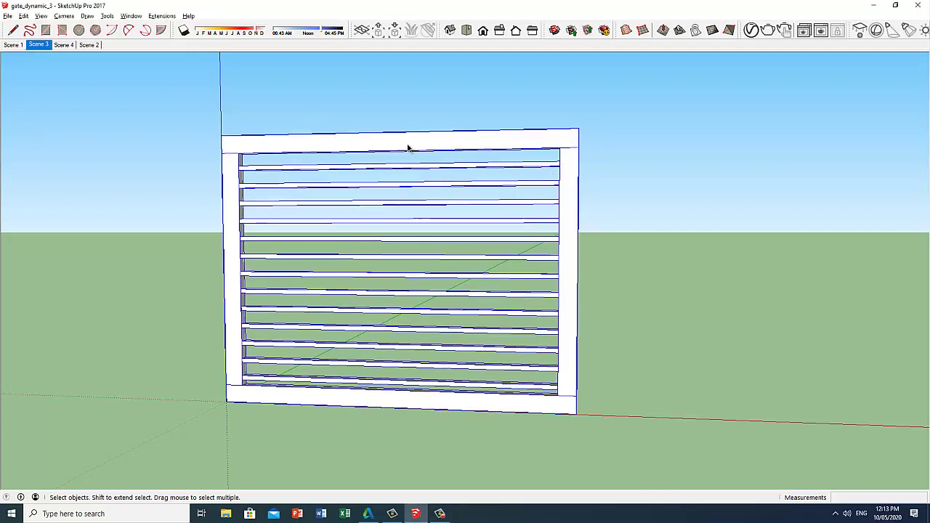
{"action": "left_click", "coordinate": [131, 16]}
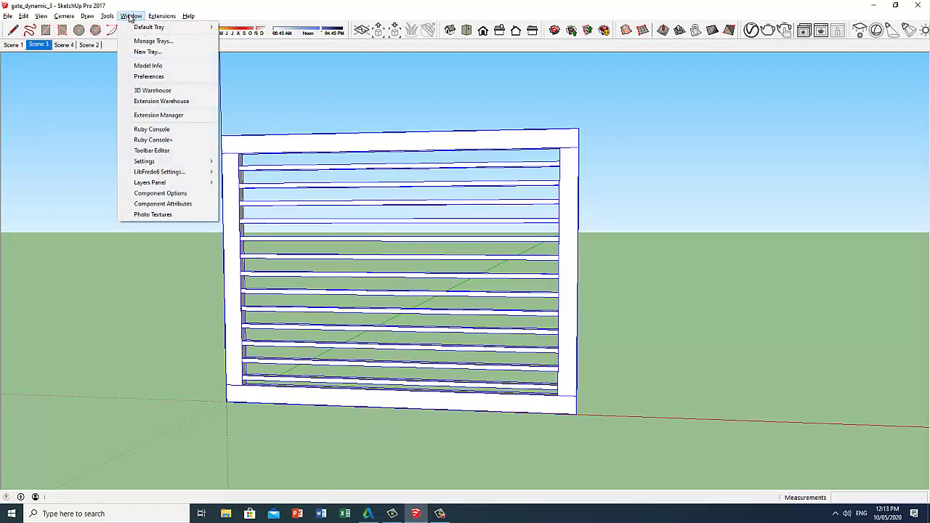
{"action": "left_click", "coordinate": [151, 204]}
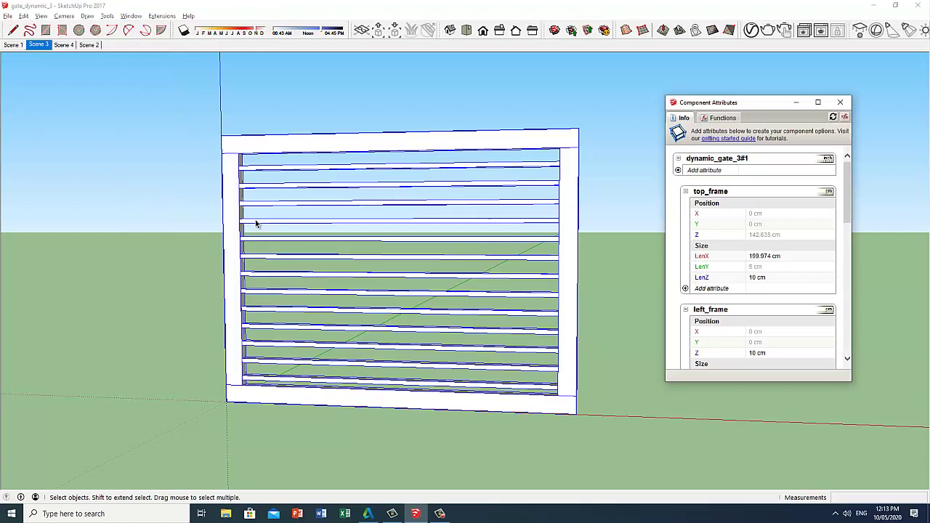
{"action": "scroll", "coordinate": [826, 170], "scroll_direction": "down", "scroll_amount": 5}
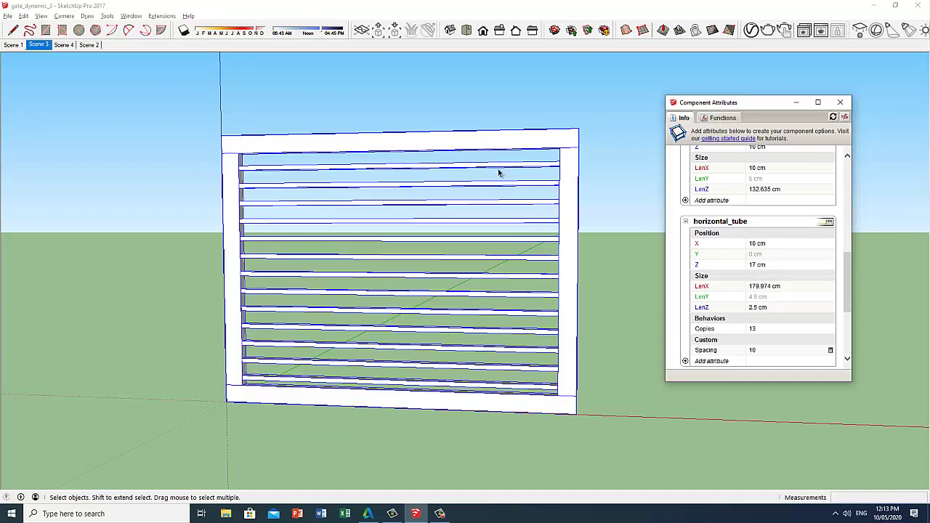
{"action": "scroll", "coordinate": [849, 279], "scroll_direction": "down", "scroll_amount": 1}
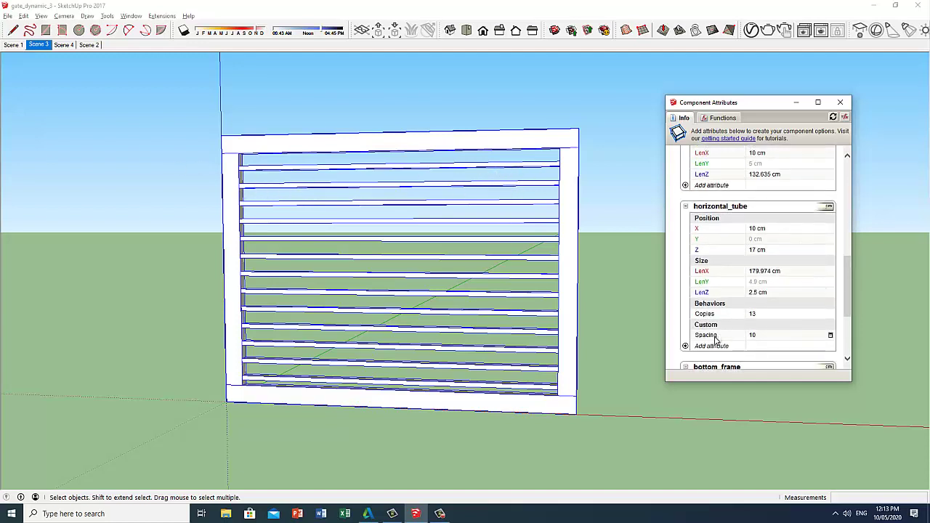
- Change the horizontal_tube Spacing from 10 to 20
{"action": "left_click", "coordinate": [753, 336]}
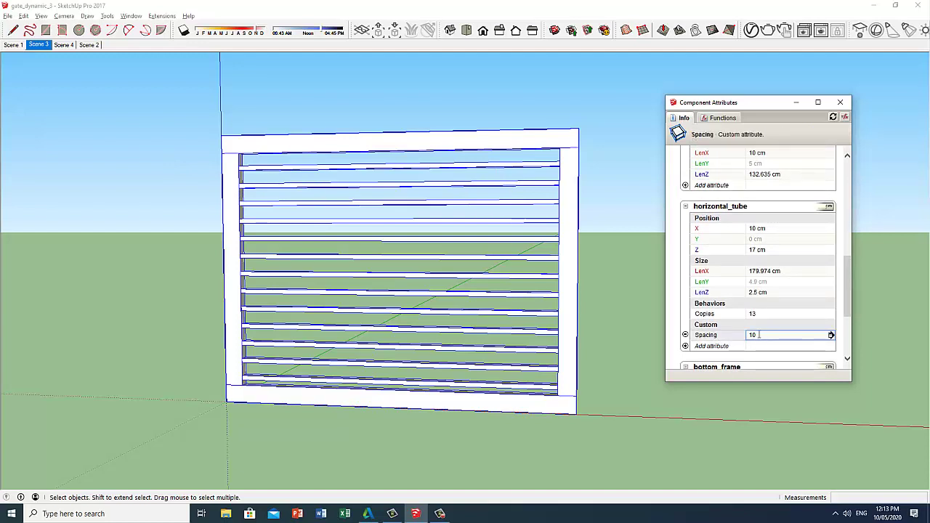
{"action": "double_click", "coordinate": [753, 335]}
{"action": "type", "text": "2"}
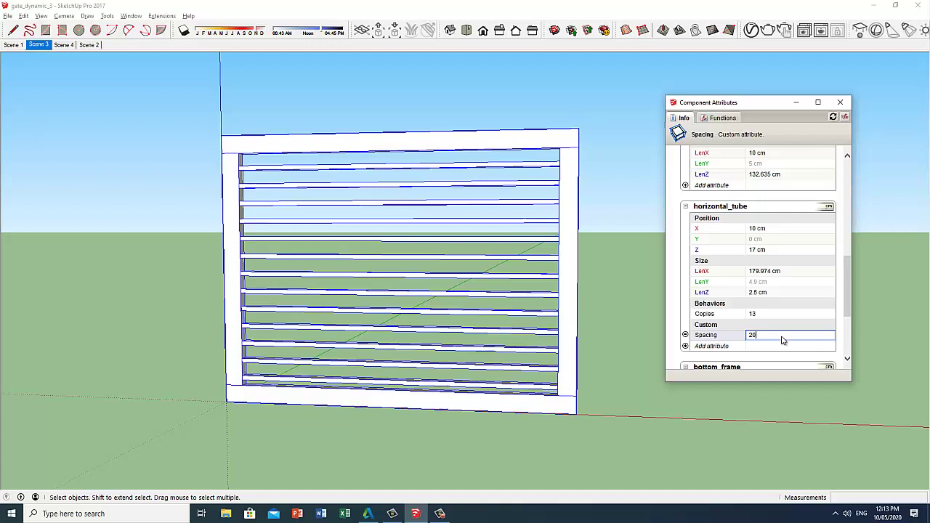
{"action": "key", "text": "Return"}
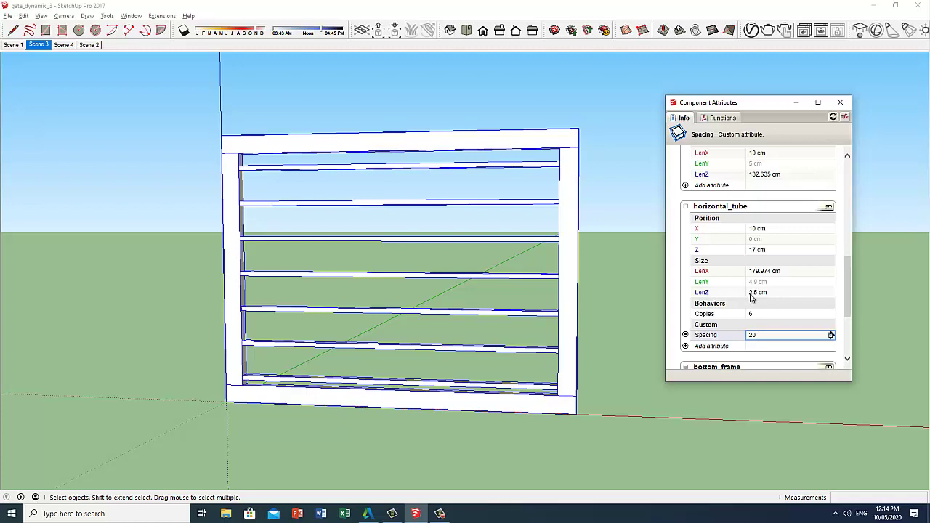
- Replace the horizontal_tube LenZ value =2.5 with =10 for 10 cm thick tubes
{"action": "left_click", "coordinate": [752, 292]}
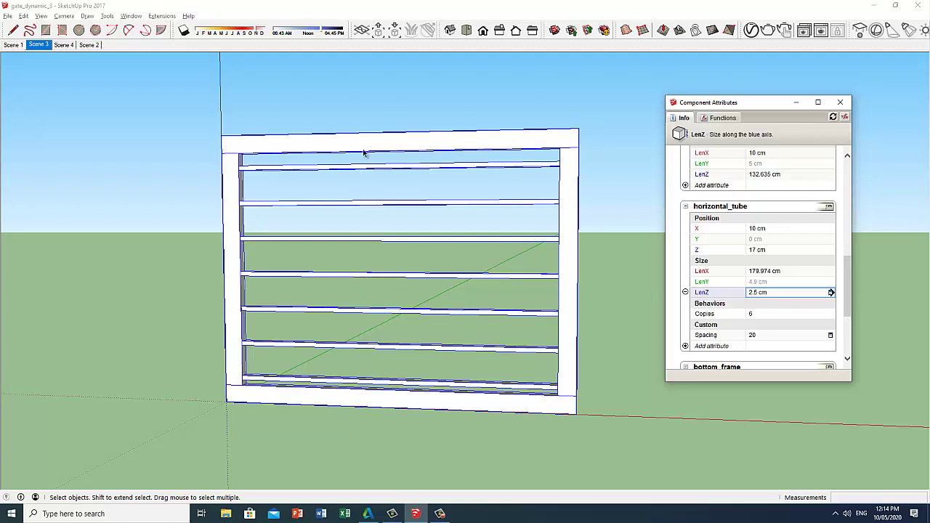
{"action": "type", "text": "=2.5"}
{"action": "left_click_drag", "start_coordinate": [760, 292], "coordinate": [746, 293]}
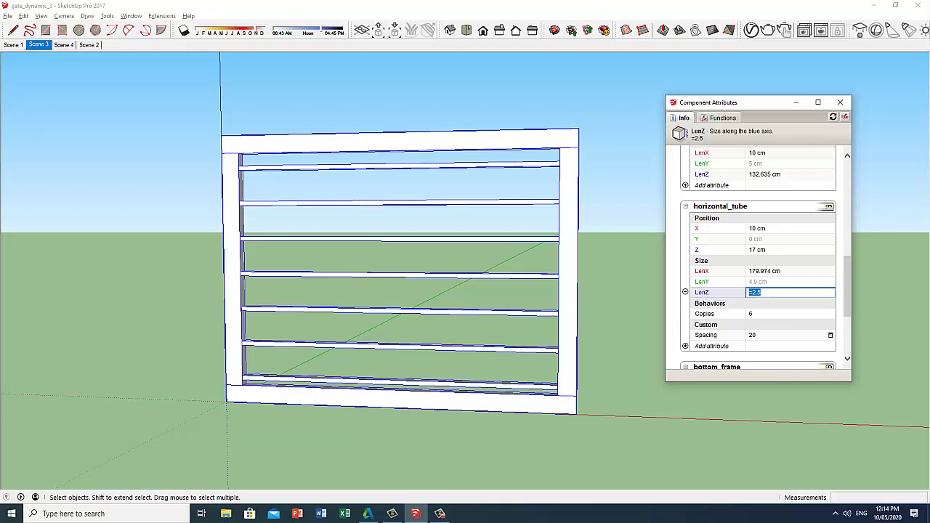
{"action": "type", "text": "=10"}
{"action": "key", "text": "Return"}
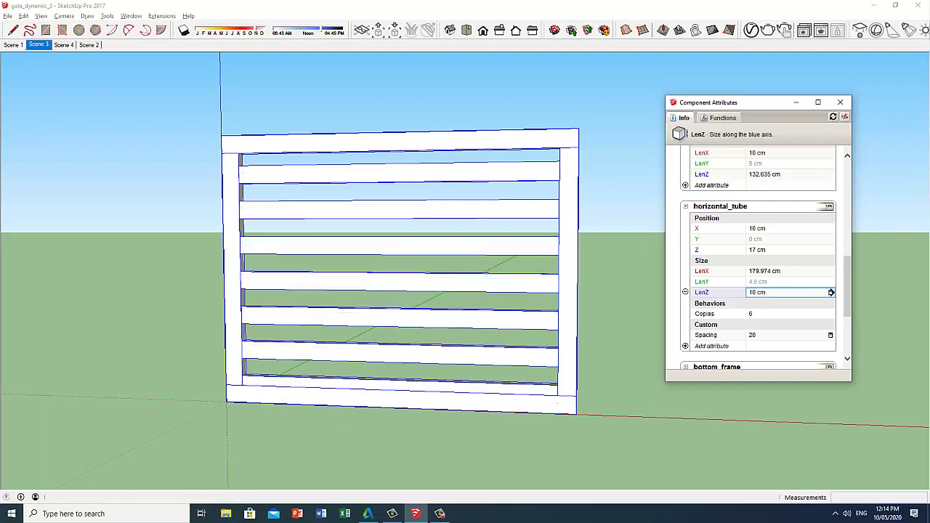